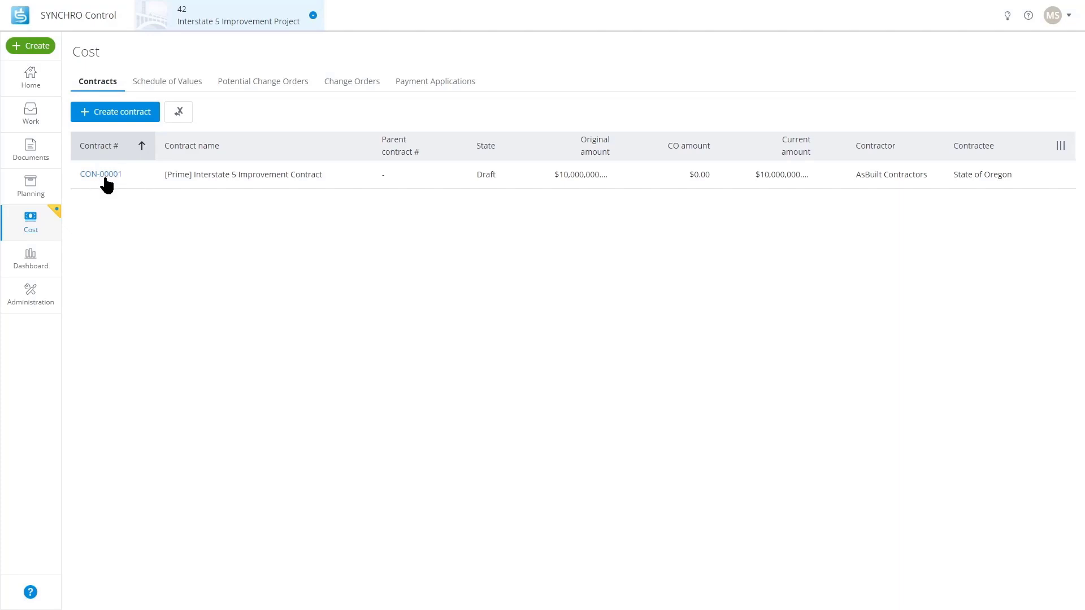
Step: Start a new contract for the Interstate 5 Improvement Project from the Create contract button
{"action": "left_click", "coordinate": [129, 120]}
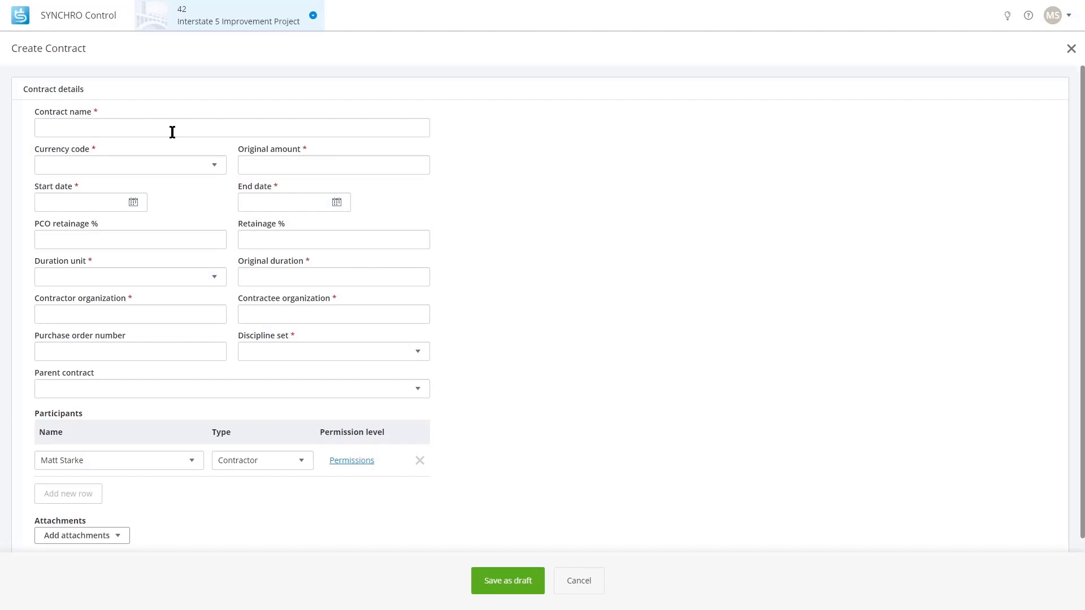
{"action": "left_click", "coordinate": [210, 166]}
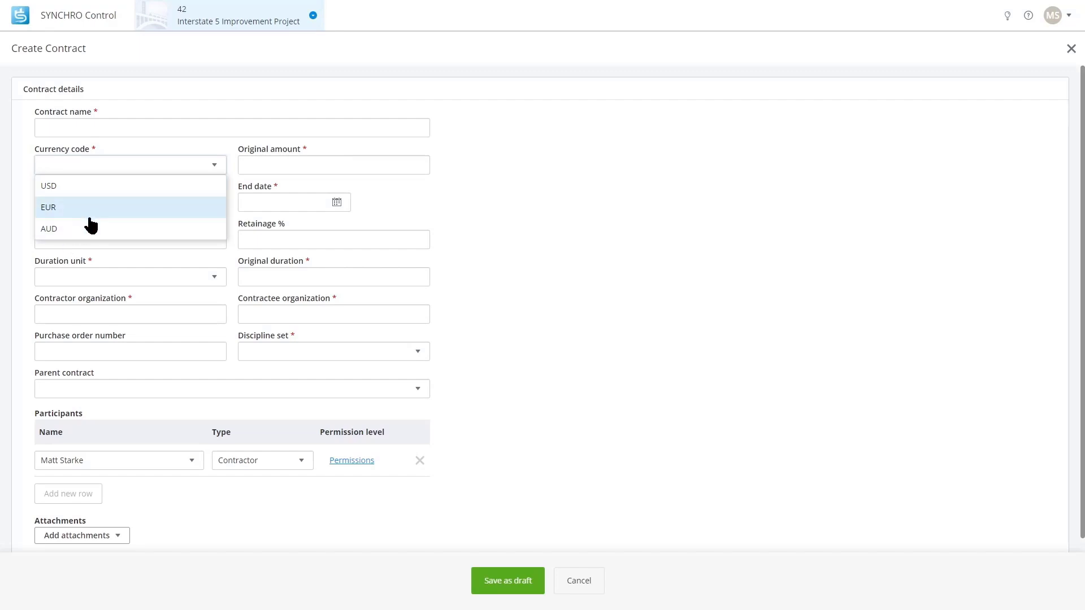
{"action": "left_click", "coordinate": [215, 166]}
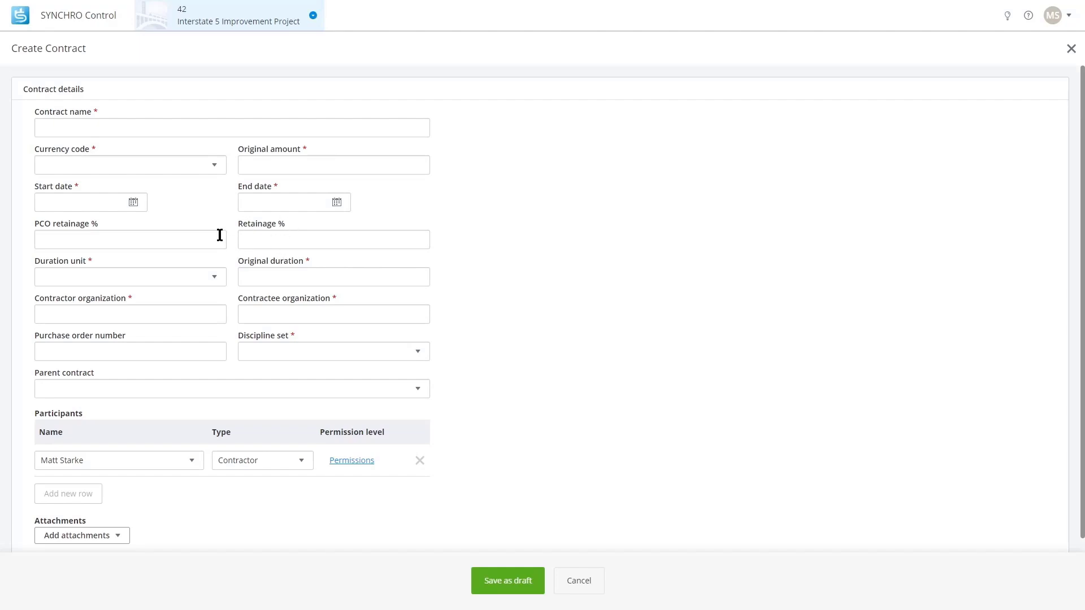
{"action": "left_click", "coordinate": [210, 276]}
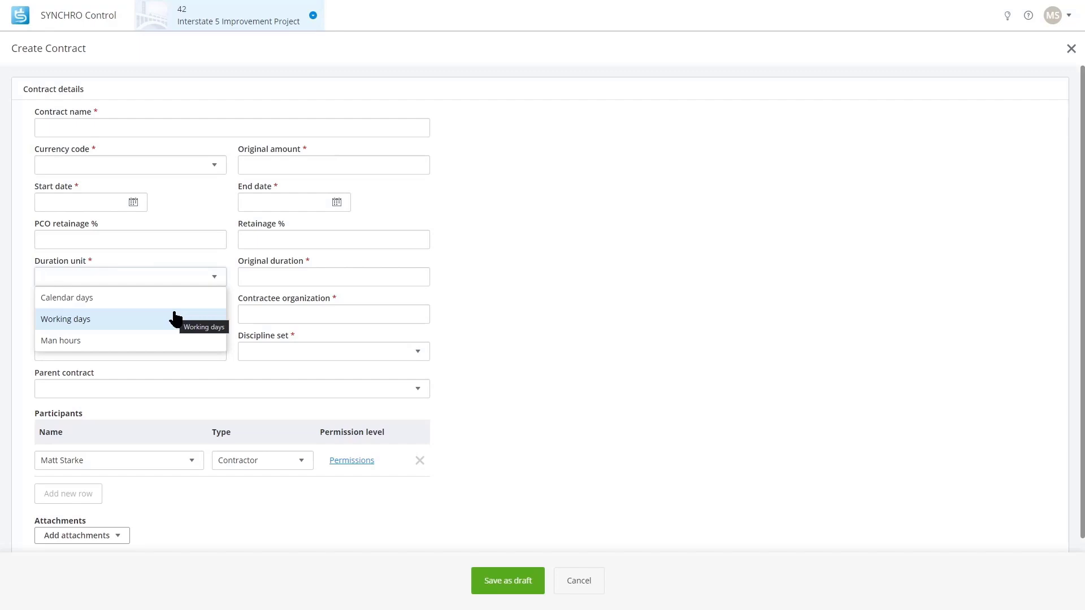
{"action": "left_click", "coordinate": [232, 279]}
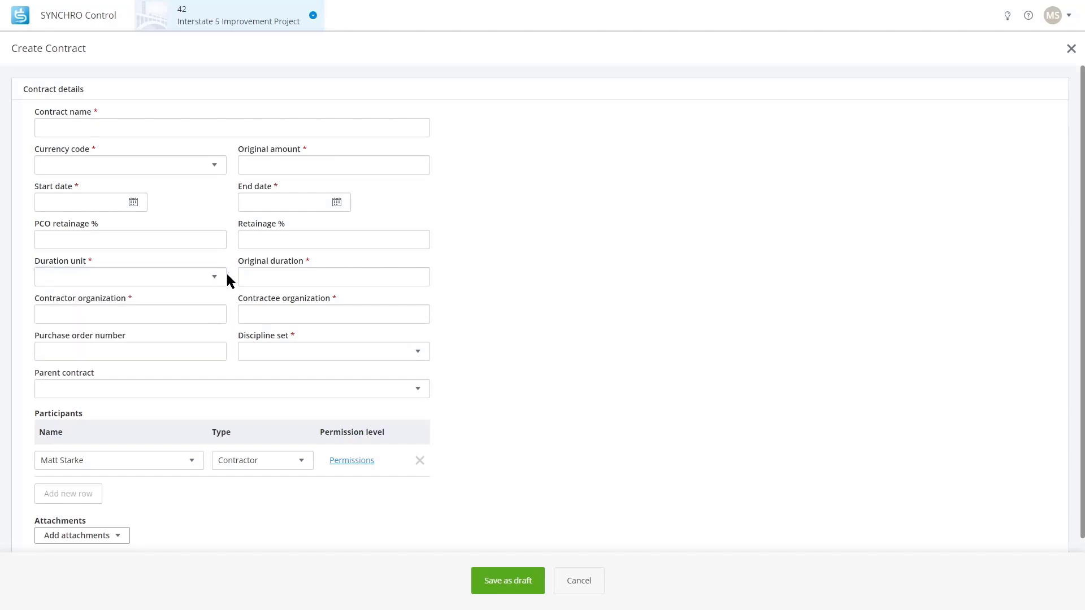
{"action": "left_click", "coordinate": [310, 282]}
{"action": "left_click", "coordinate": [315, 316]}
{"action": "left_click", "coordinate": [320, 312]}
{"action": "left_click", "coordinate": [383, 356]}
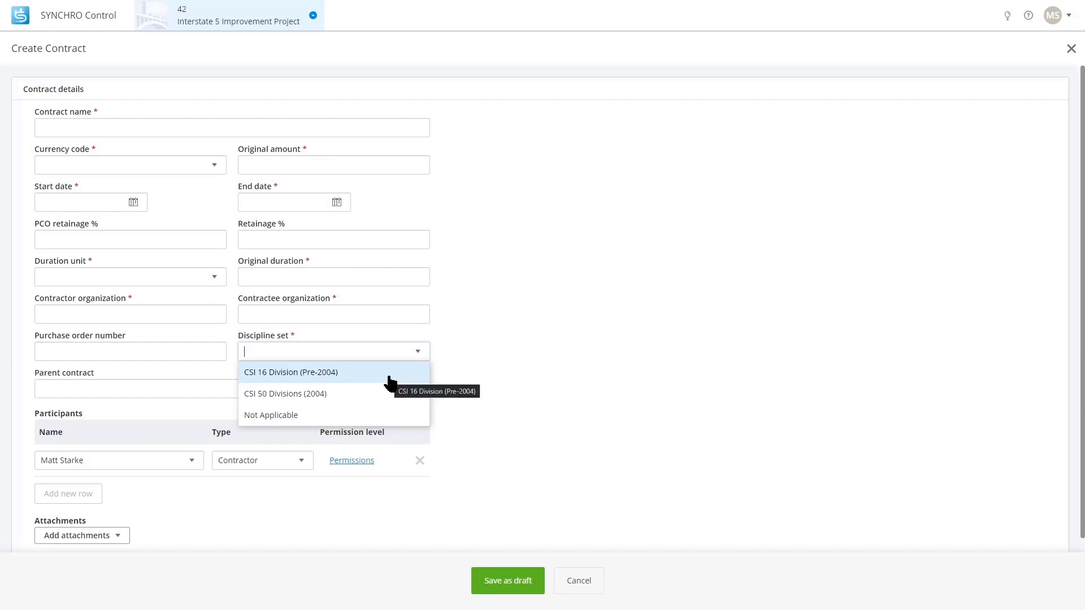
{"action": "left_click", "coordinate": [470, 360]}
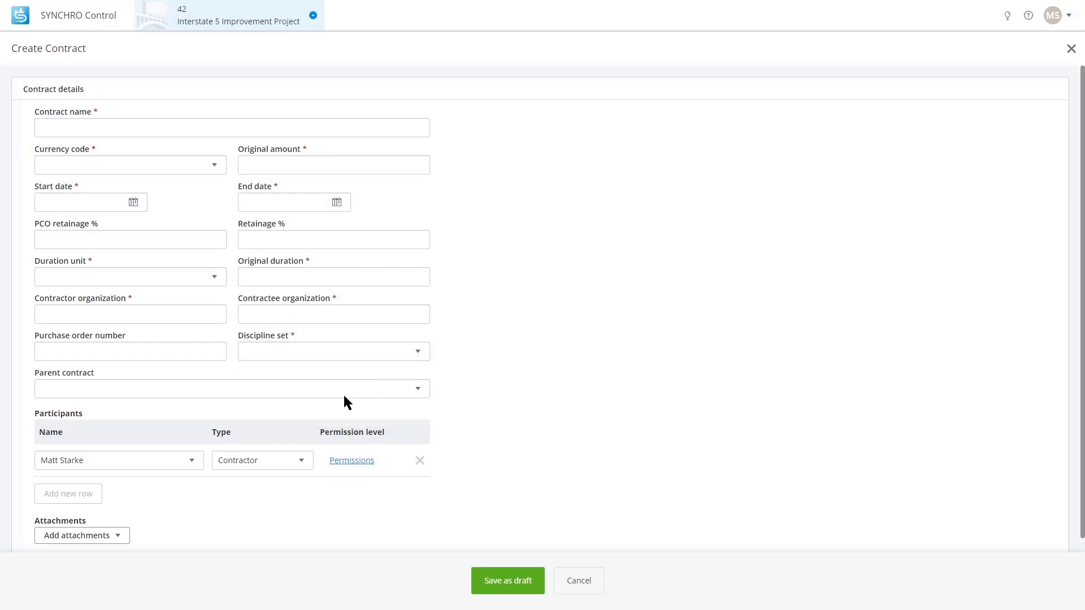
{"action": "left_click", "coordinate": [407, 390]}
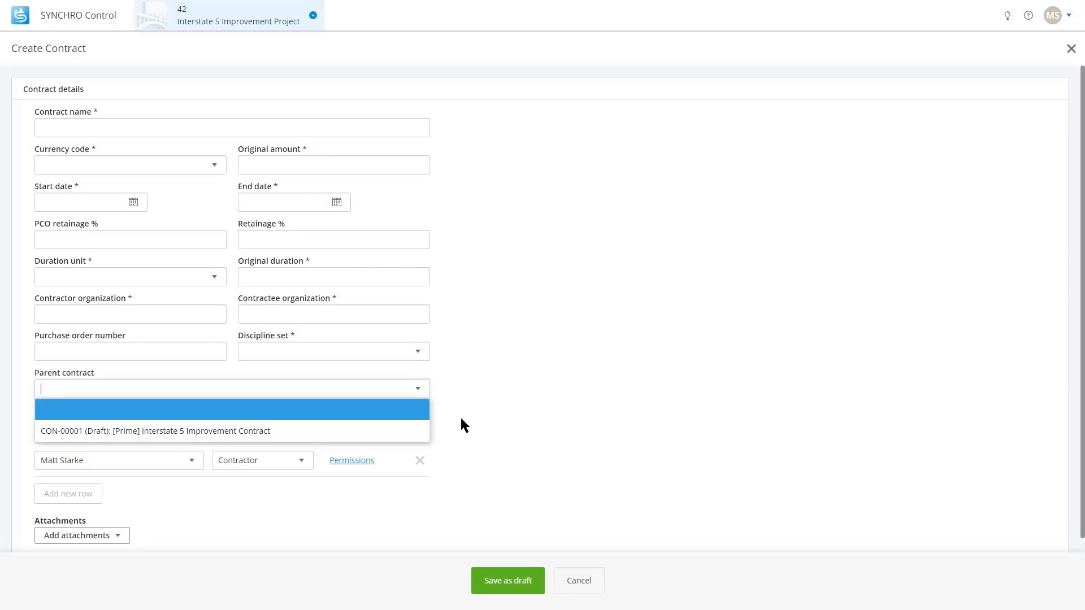
{"action": "left_click", "coordinate": [456, 399]}
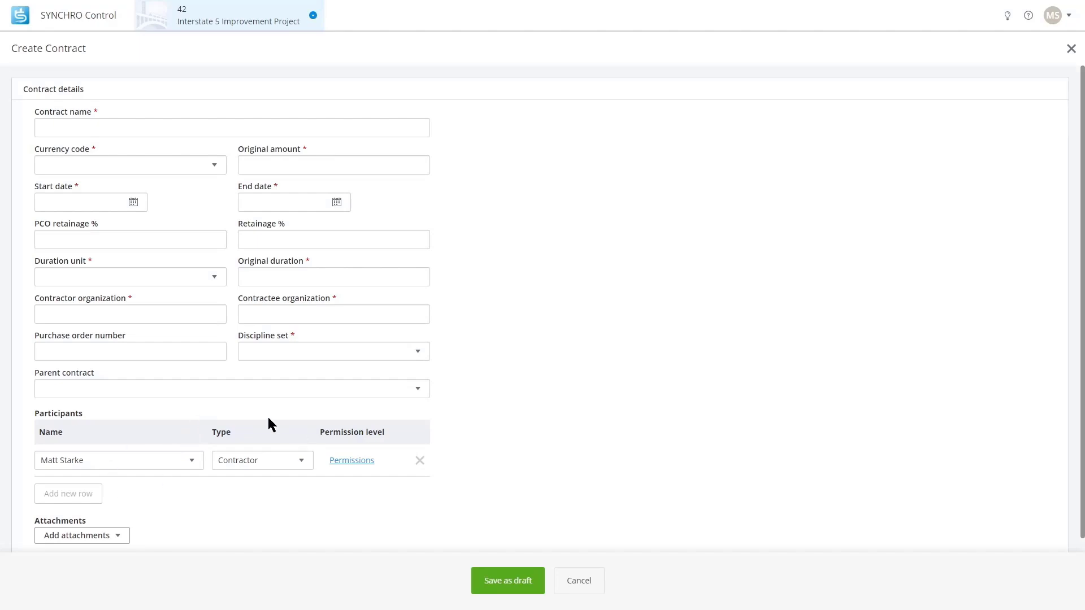
{"action": "left_click", "coordinate": [191, 455]}
{"action": "left_click", "coordinate": [191, 453]}
{"action": "left_click", "coordinate": [298, 460]}
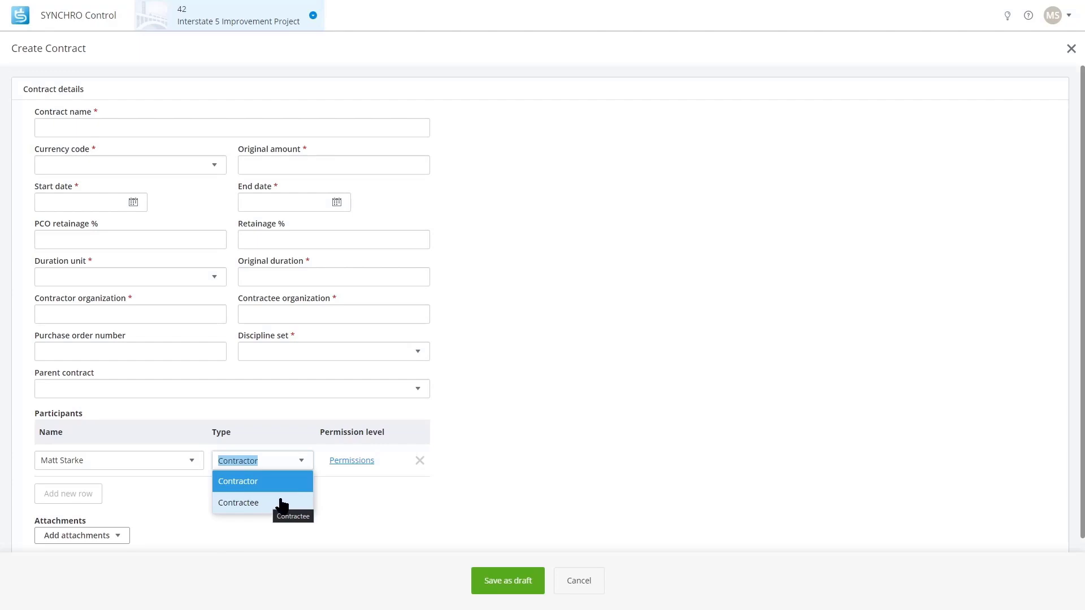
{"action": "left_click", "coordinate": [327, 512]}
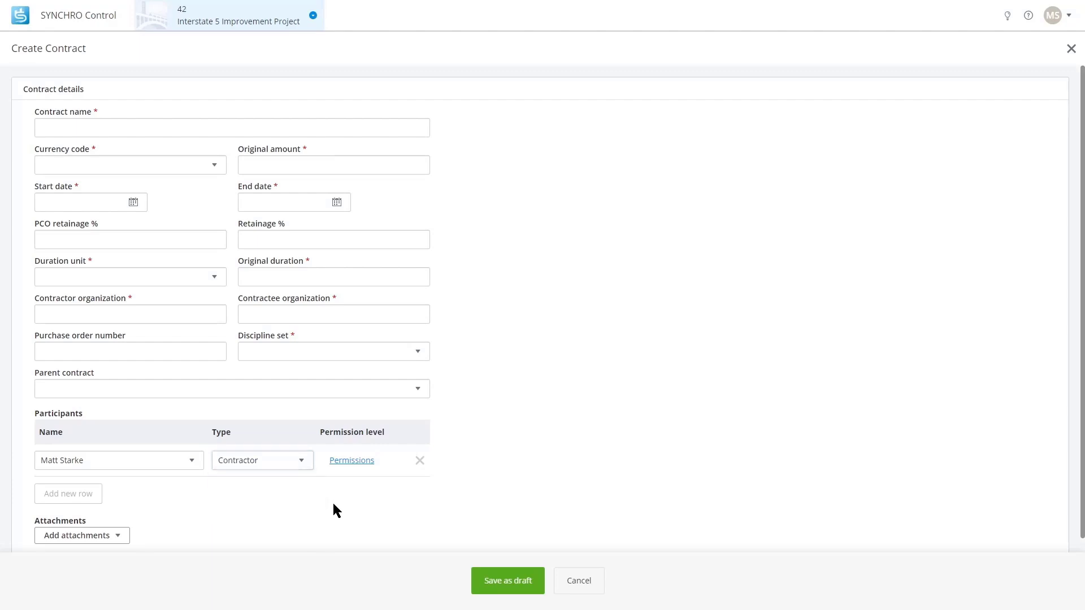
Step: Show the contractor participant's permissions, including administering, view, create, assign, approve and publish rights
{"action": "left_click", "coordinate": [356, 464]}
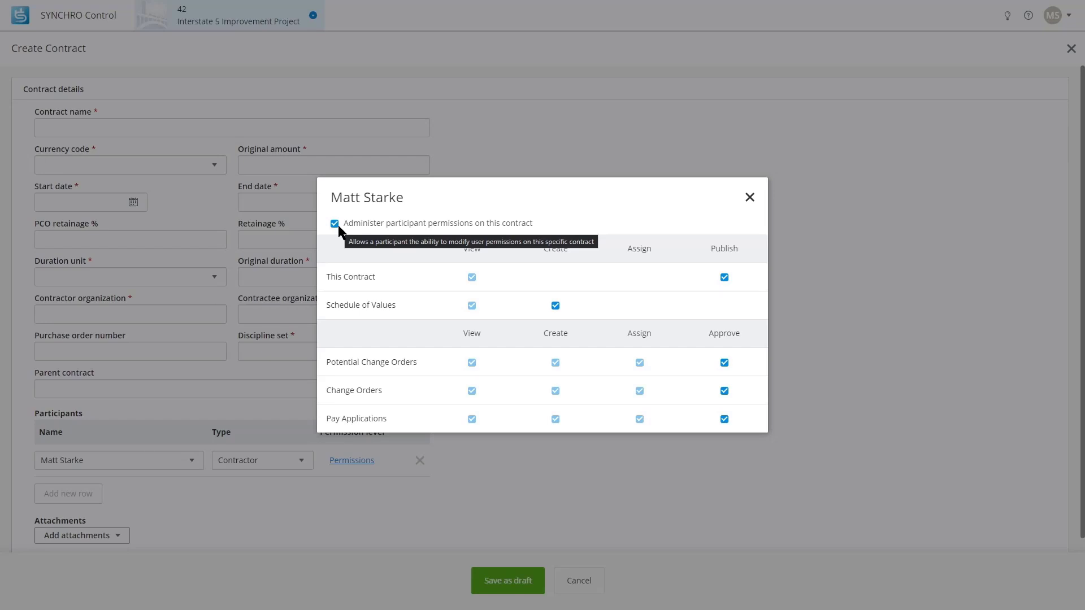
{"action": "mouse_move", "coordinate": [433, 231]}
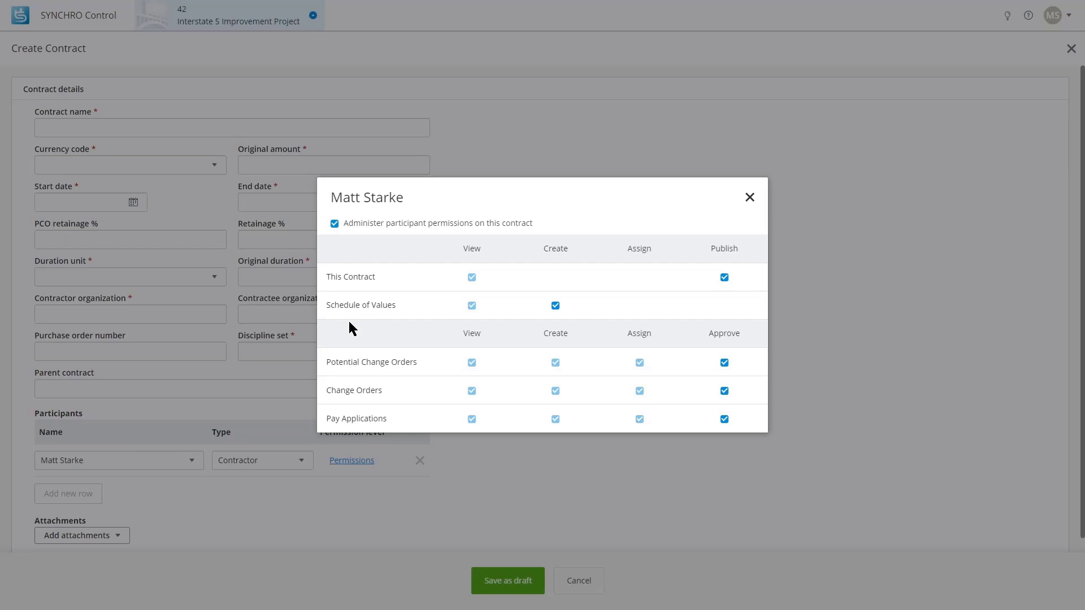
{"action": "left_click_drag", "start_coordinate": [327, 277], "coordinate": [378, 279]}
{"action": "left_click", "coordinate": [361, 278]}
Step: Close the participant permissions and cancel the unsaved Create Contract form
{"action": "mouse_move", "coordinate": [741, 335]}
{"action": "left_click", "coordinate": [749, 197]}
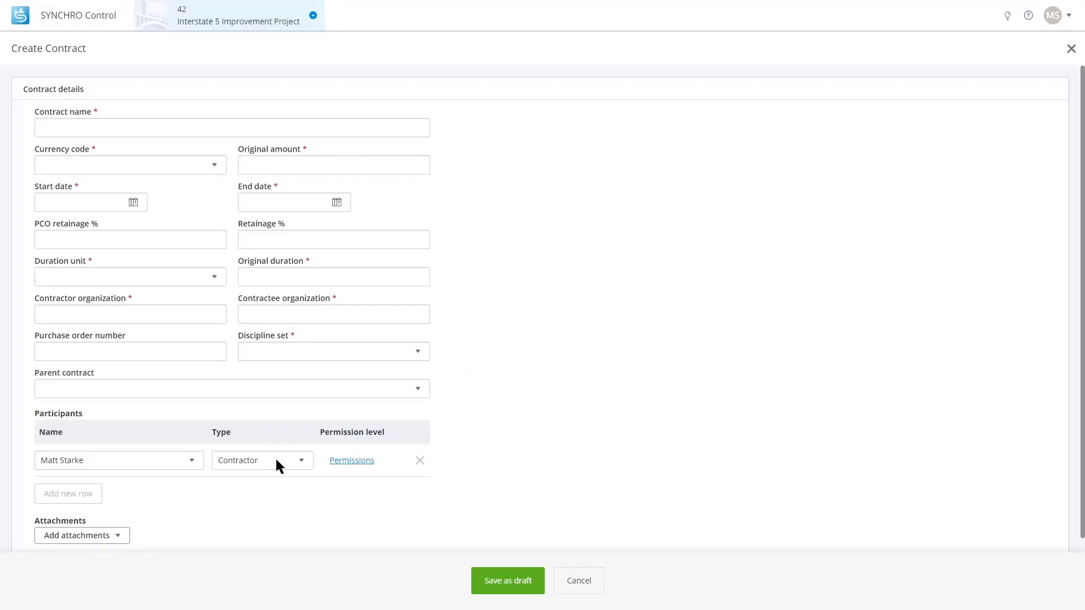
{"action": "left_click", "coordinate": [580, 587]}
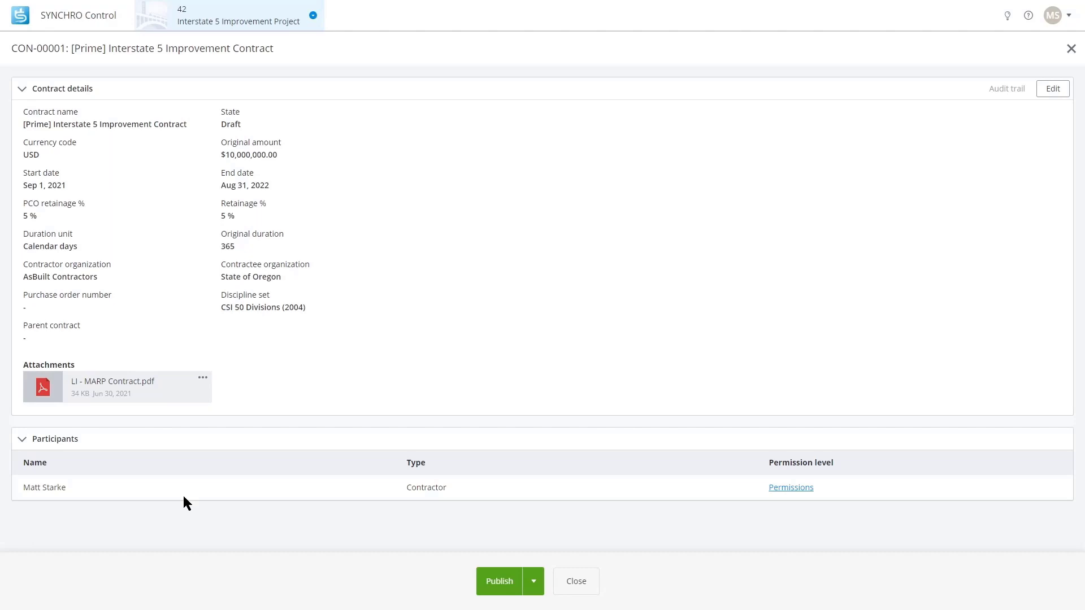
Step: Check the Publish menu's other state actions, then view the Contractor's permissions on CON-00001
{"action": "left_click", "coordinate": [531, 590]}
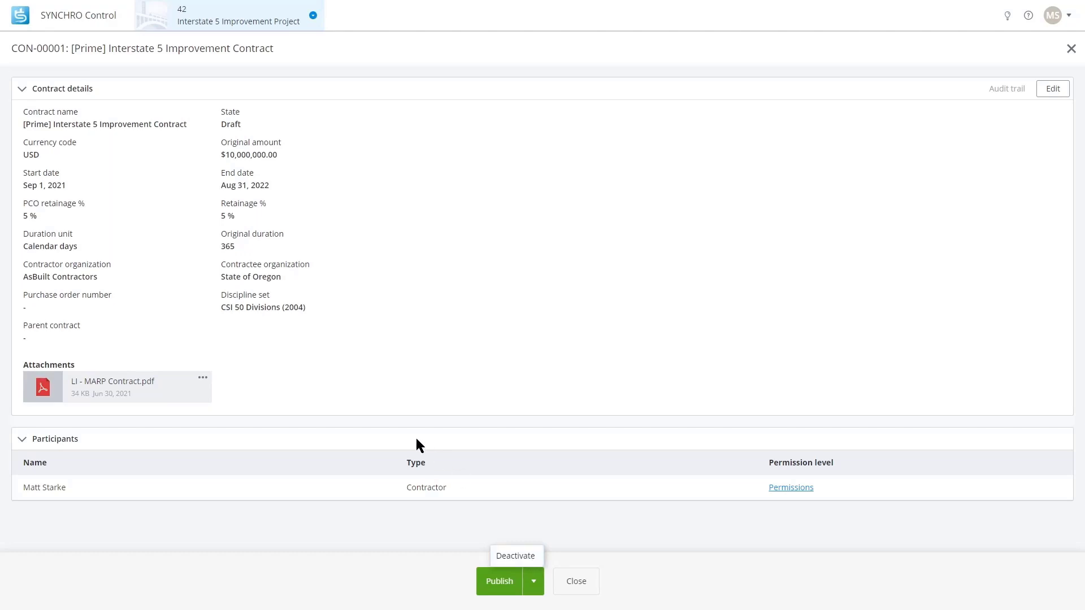
{"action": "left_click", "coordinate": [791, 488]}
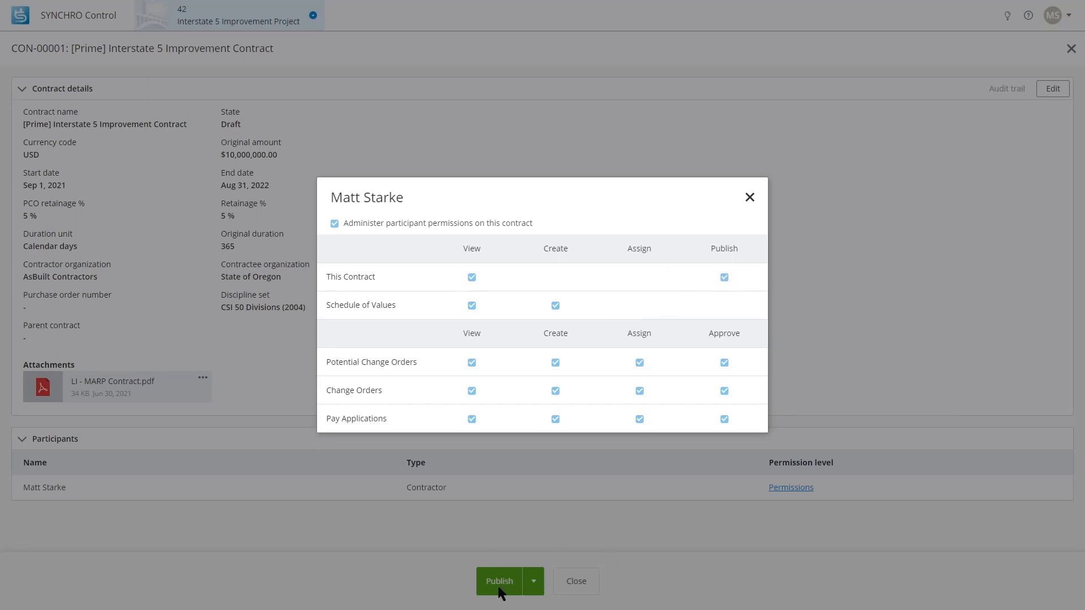
Step: Deactivate contract CON-00001 from the Publish menu and reopen its details from the list
{"action": "left_click", "coordinate": [750, 199]}
{"action": "left_click", "coordinate": [533, 582]}
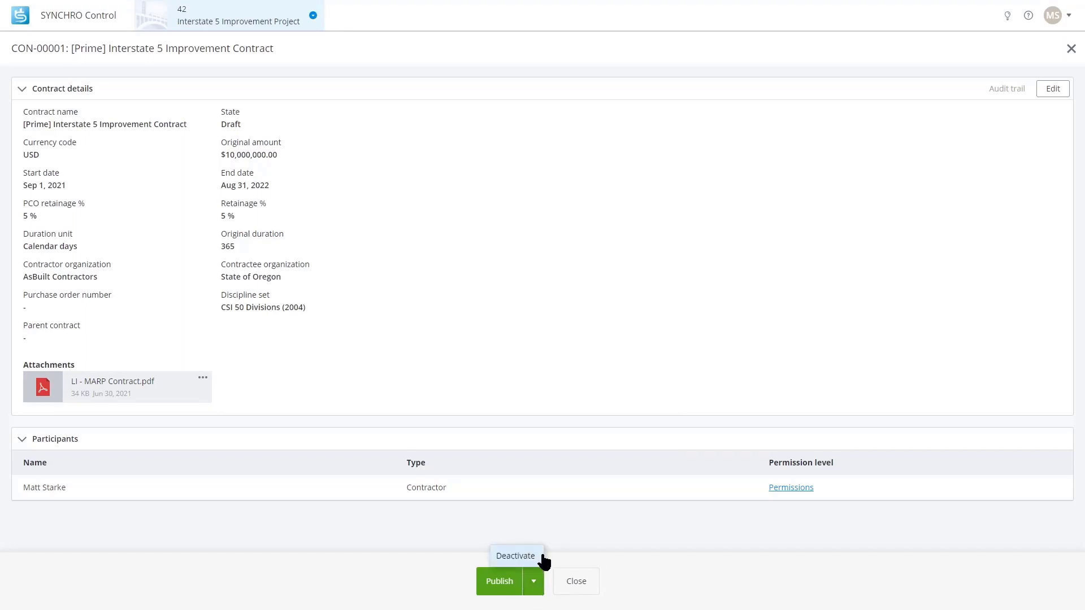
{"action": "left_click", "coordinate": [534, 556]}
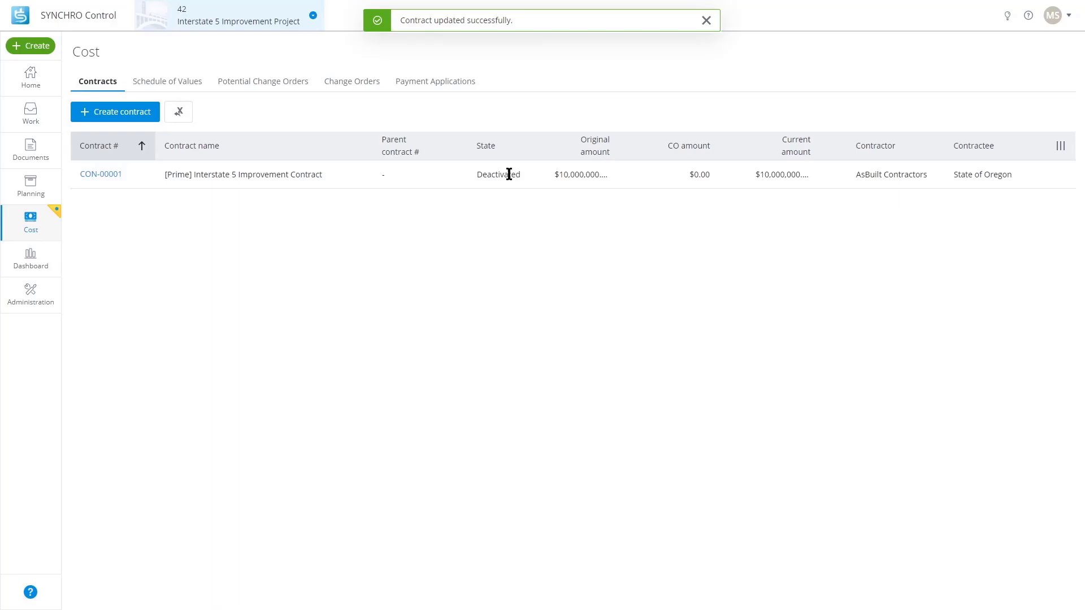
{"action": "left_click", "coordinate": [103, 176]}
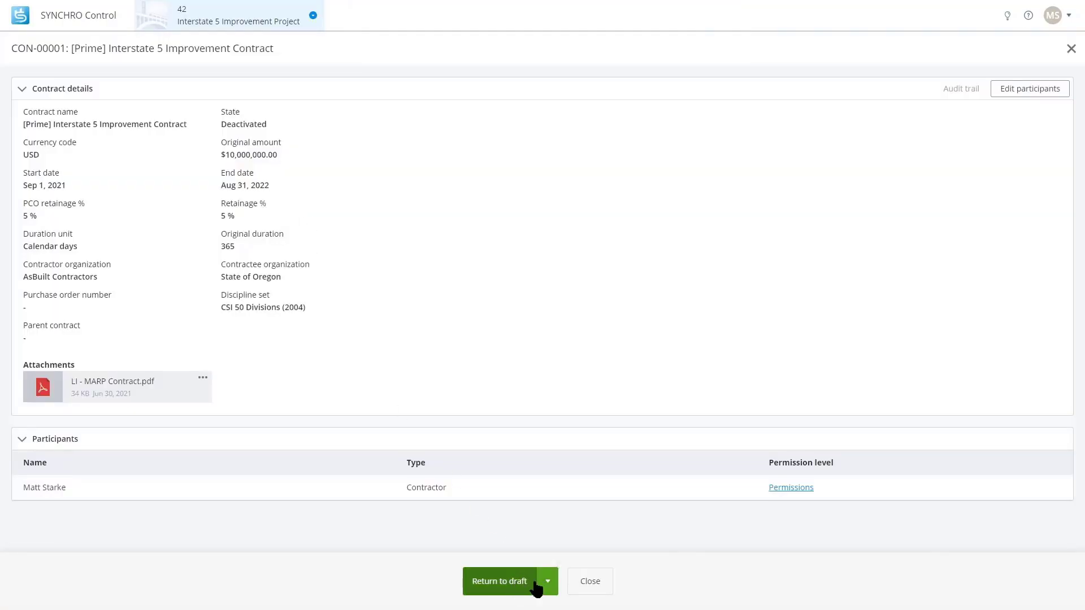
Step: Return the deactivated CON-00001 contract to Draft
{"action": "left_click", "coordinate": [546, 584]}
{"action": "left_click", "coordinate": [501, 582]}
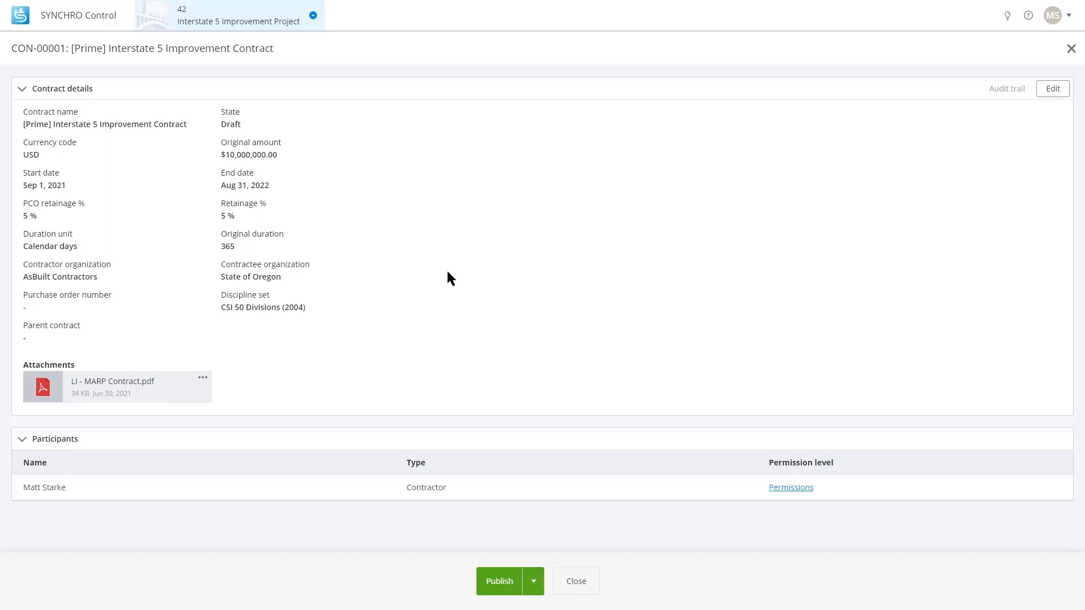
Step: Publish CON-00001 without edits, confirm it shows Published at $10,000,000, and close the details
{"action": "left_click", "coordinate": [1054, 91]}
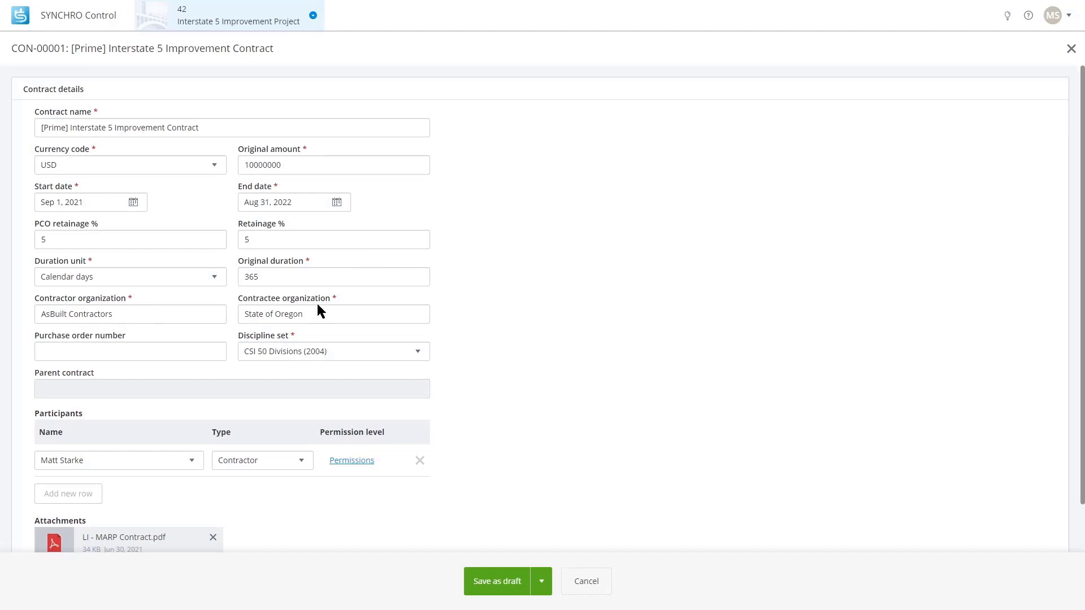
{"action": "left_click", "coordinate": [600, 583]}
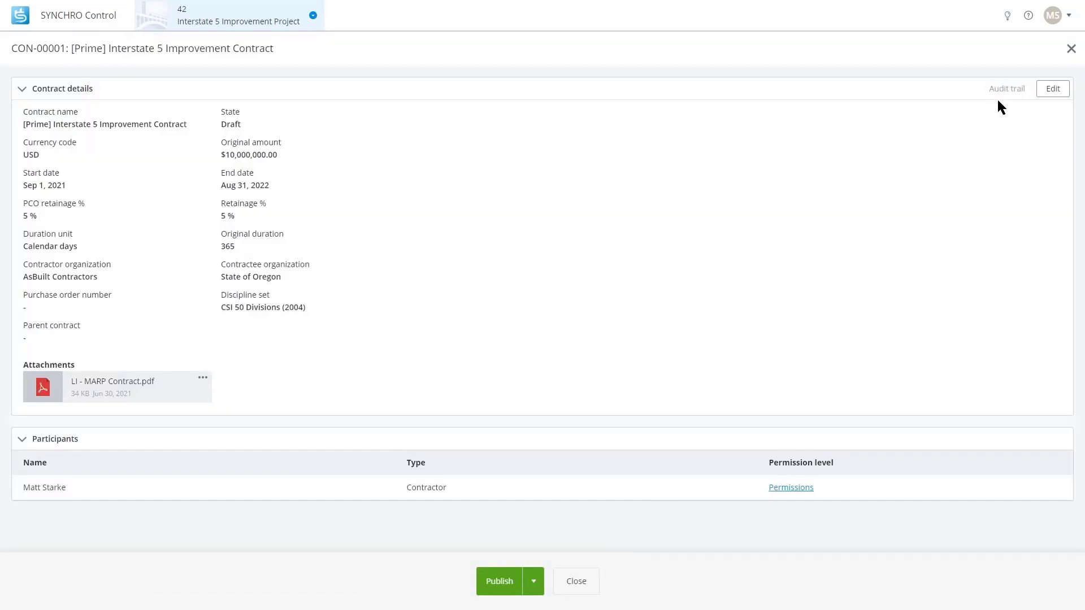
{"action": "left_click", "coordinate": [499, 581]}
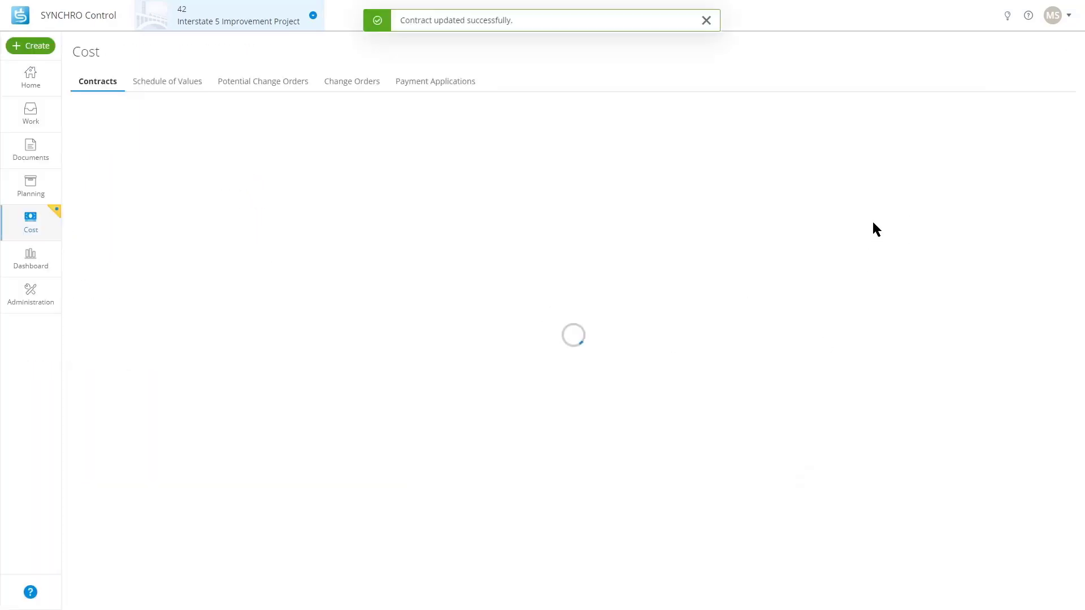
{"action": "left_click", "coordinate": [124, 176]}
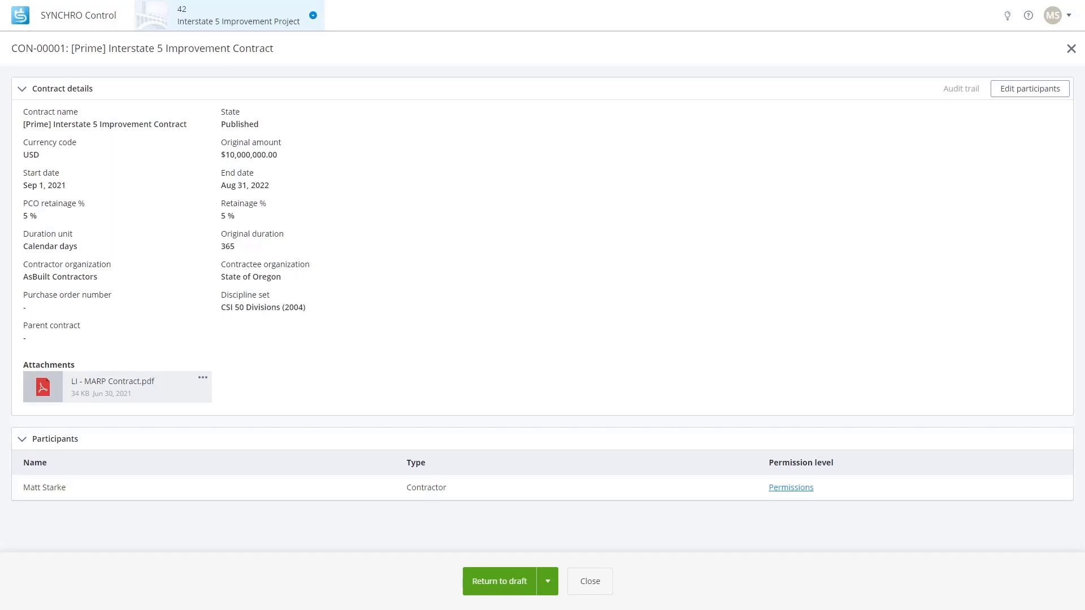
{"action": "left_click", "coordinate": [587, 582]}
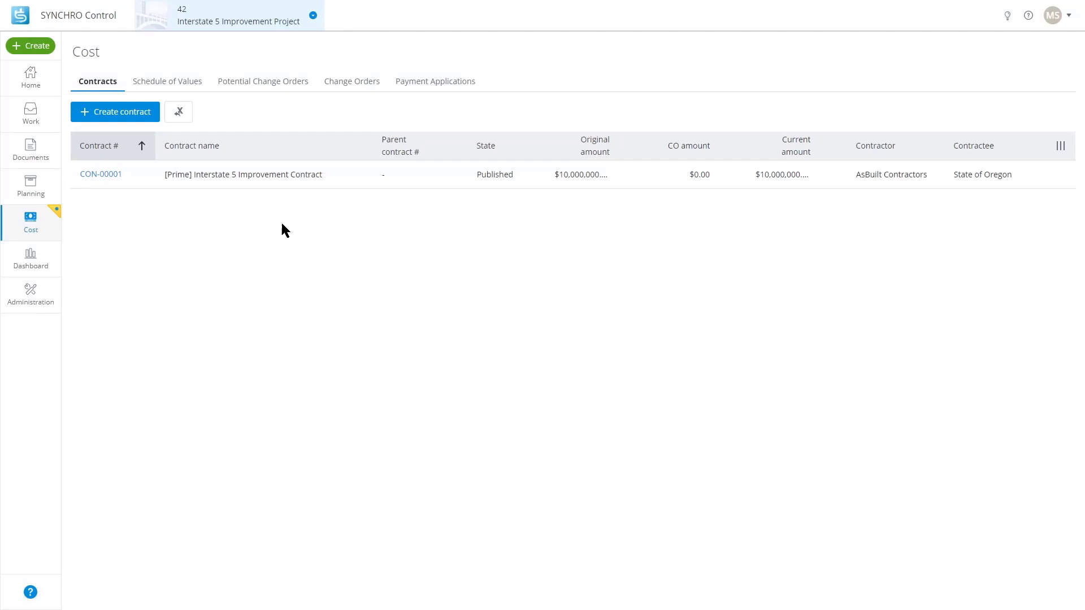